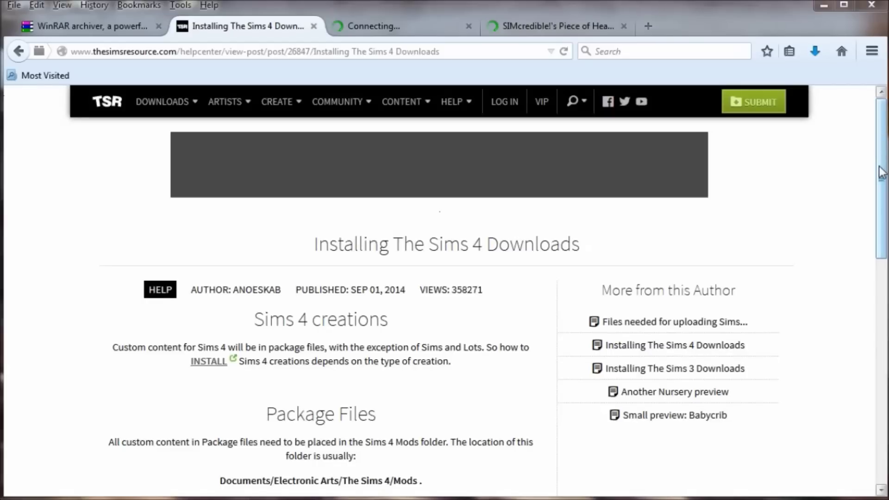
- Scroll the installation guide down to its Package Files and Sims and Lots sections
scroll(881, 187, down, 2)
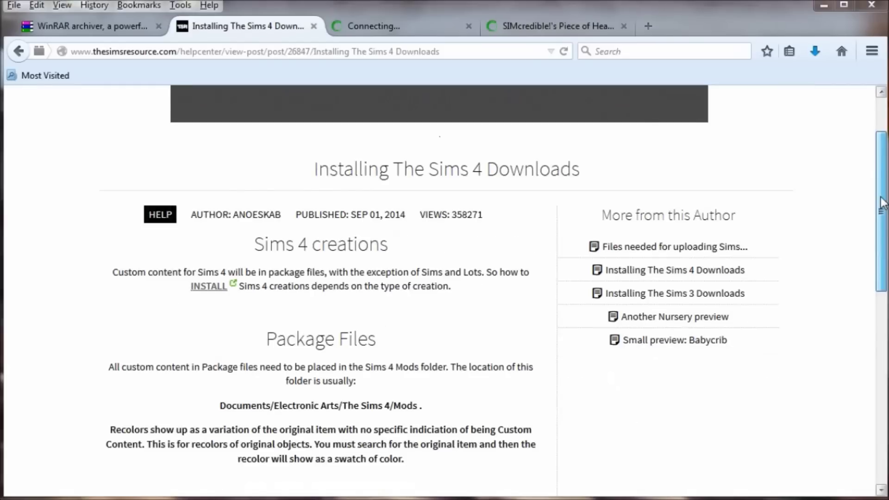
scroll(882, 199, down, 2)
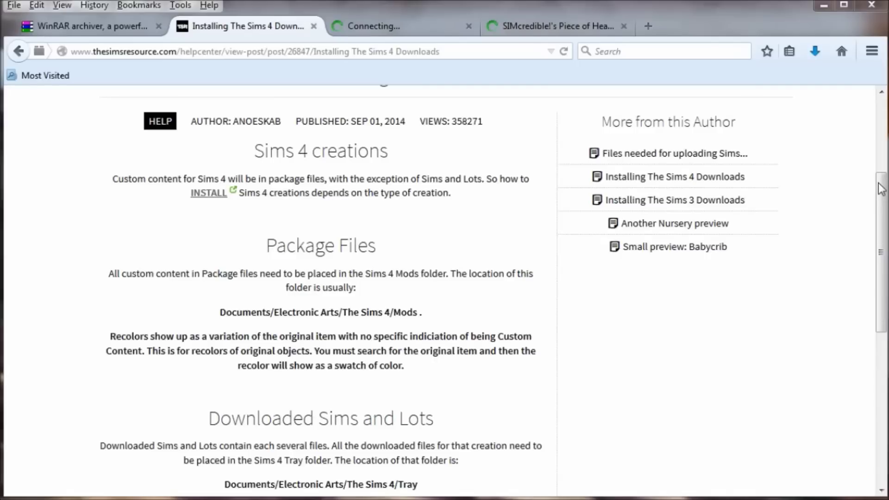
- Scroll the guide to the instructions for unzipping Sims and Lots into Documents/Electronic Arts/The Sims 4/Tray
drag(881, 189, 881, 218)
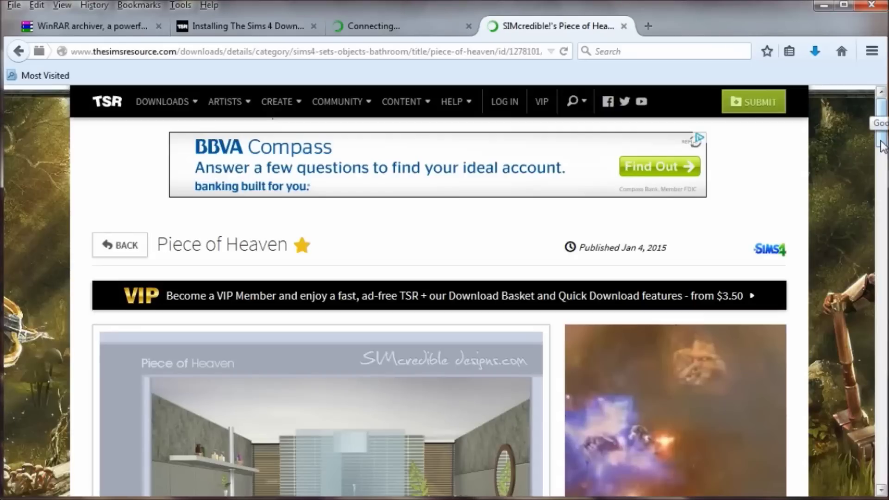
- Scroll the Piece of Heaven page down to its preview gallery and Download button
scroll(848, 139, down, 4)
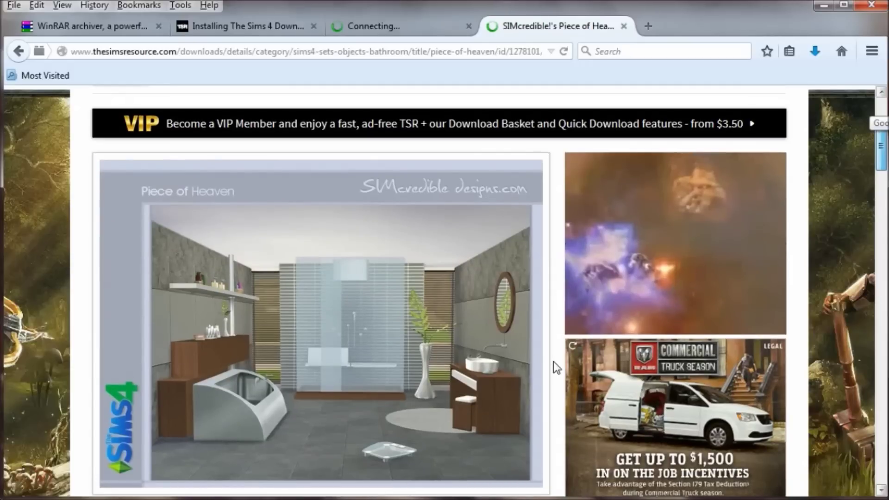
scroll(554, 361, down, 2)
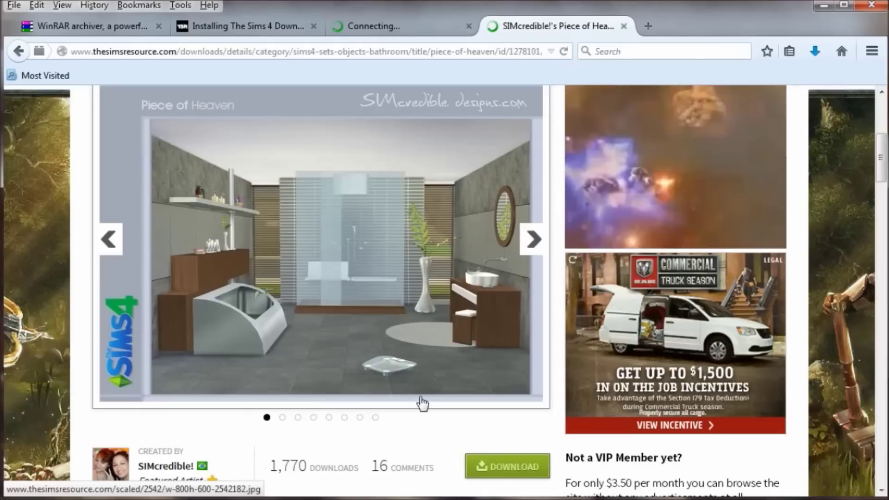
- Show the second bathroom image in the Piece of Heaven gallery
click(533, 239)
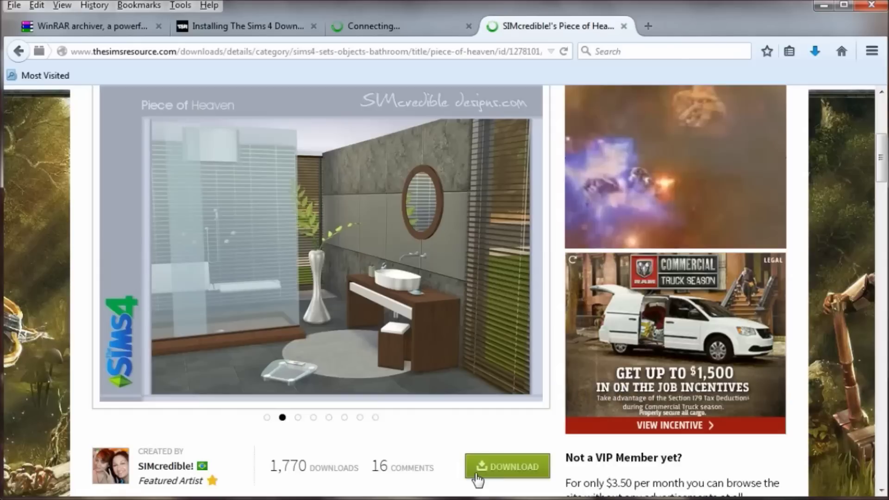
- Review the 11 package files in 1278101.zip in WinRAR, then minimize the archive
mouse_move(887, 288)
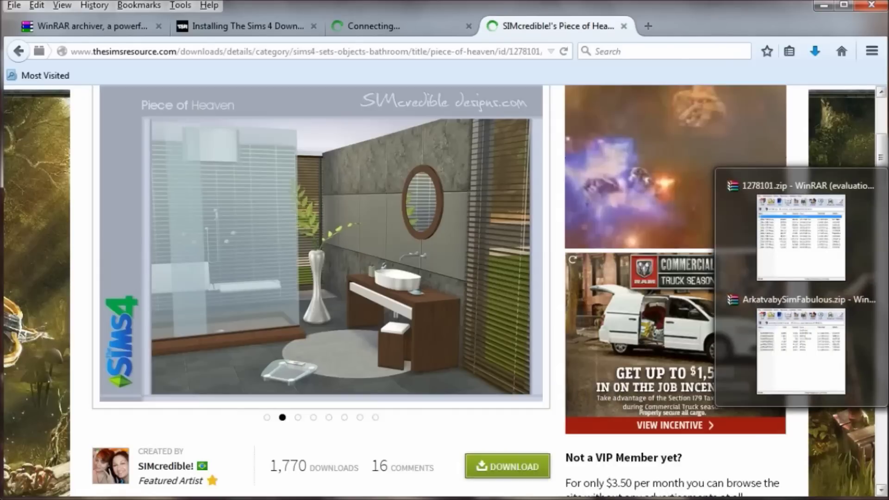
click(836, 249)
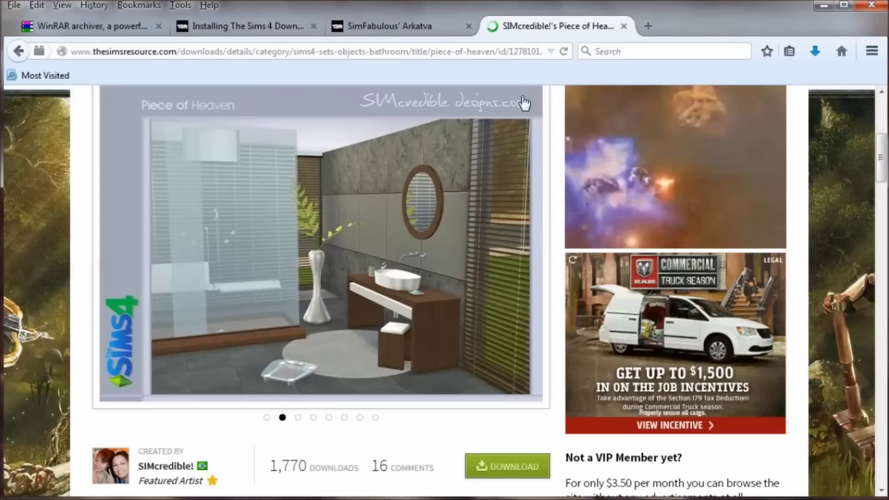
click(429, 45)
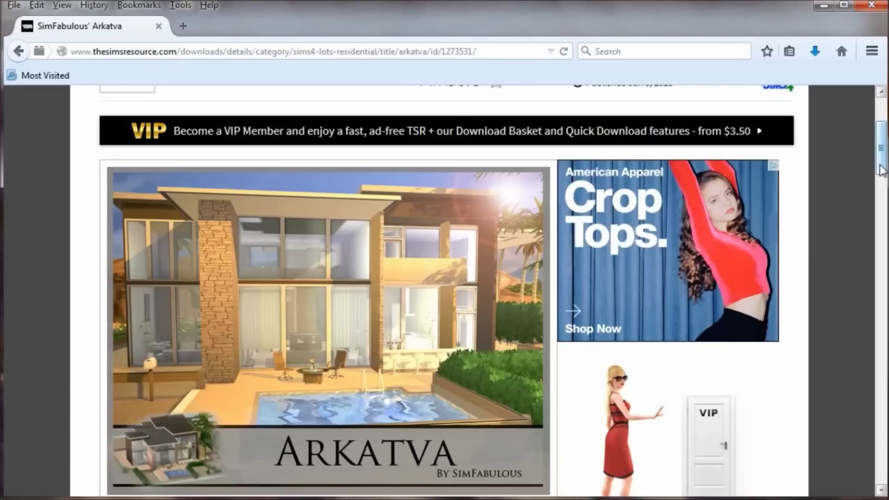
- Reload the Arkatva lot page, then open ArkatvabySimFabulous.zip listing its seven tray files
scroll(880, 184, down, 5)
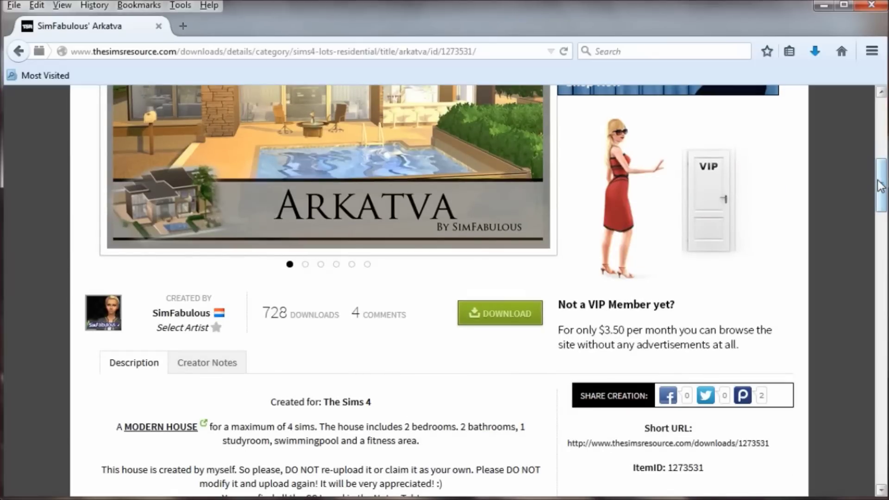
key(F5)
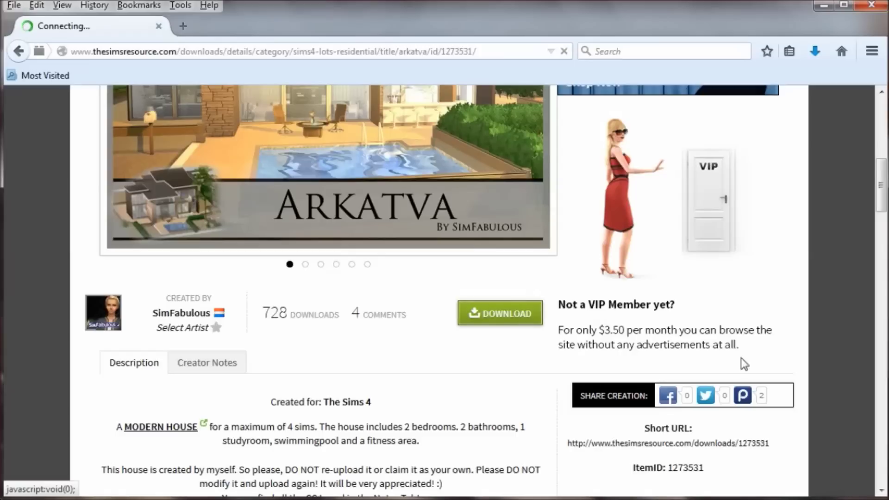
mouse_move(886, 287)
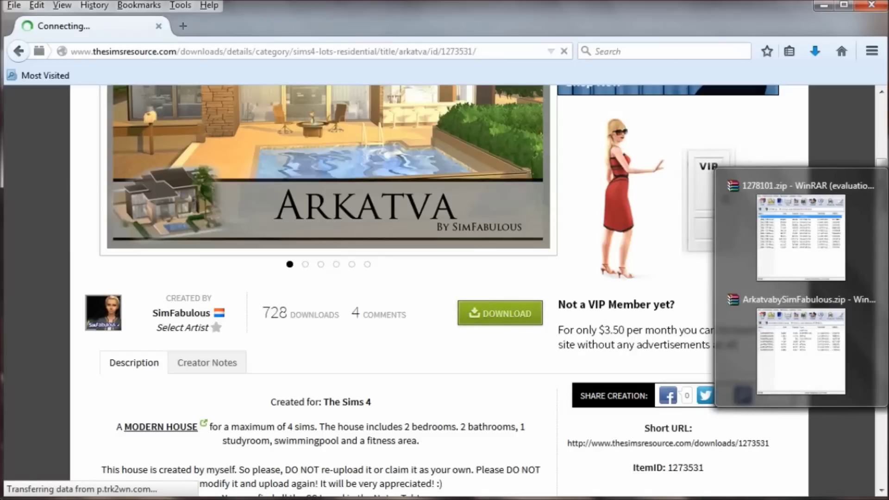
click(809, 310)
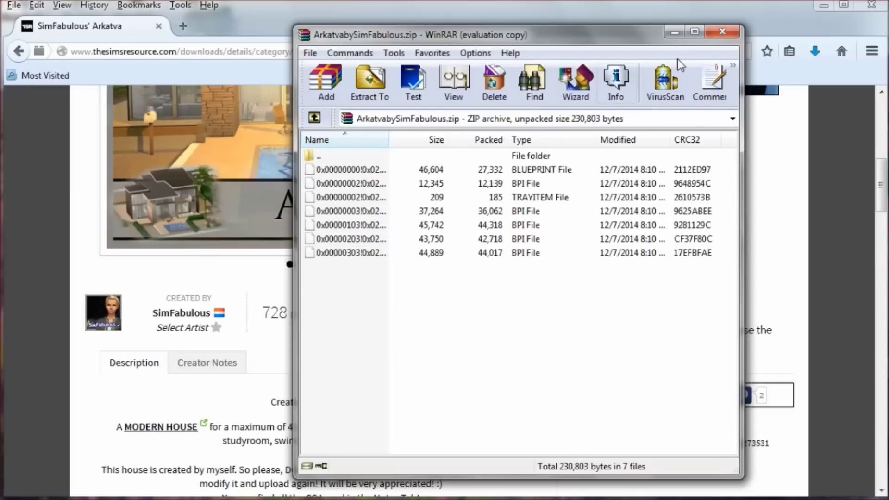
- Minimize the Arkatva archive window to reveal The Sims 4 My Library lots
click(676, 32)
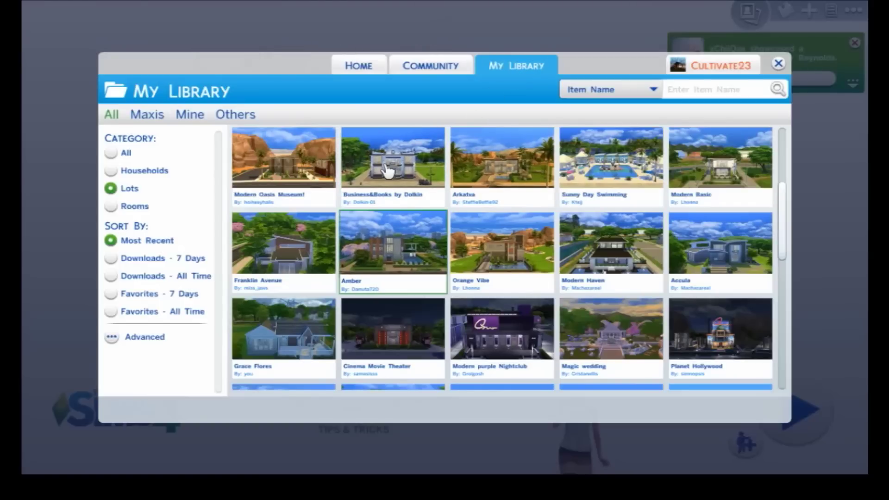
- Open Arkatva in My Library, view its aerial, 1st and 2nd floor shots, then close it
scroll(417, 171, down, 2)
scroll(479, 168, up, 4)
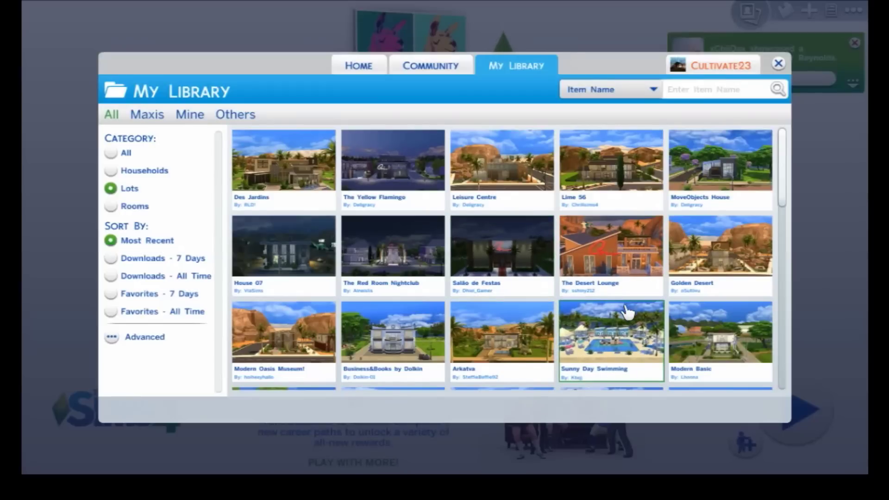
click(516, 334)
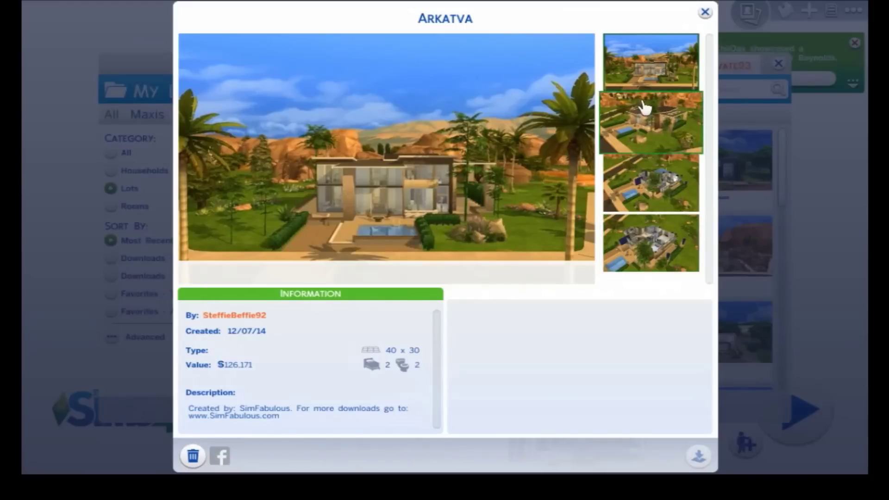
click(626, 145)
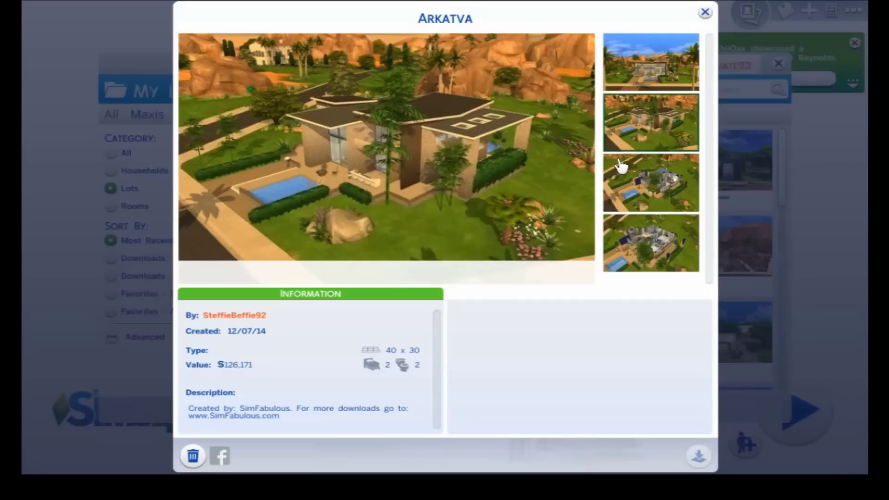
click(652, 181)
click(656, 241)
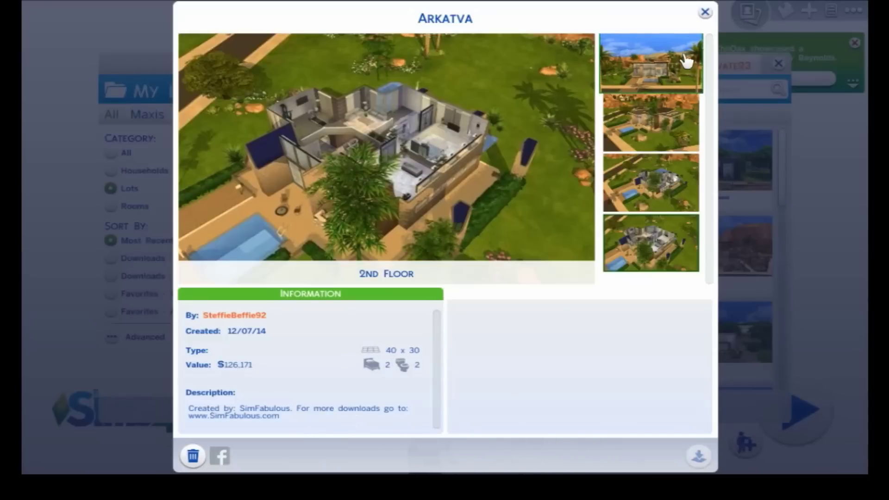
click(705, 12)
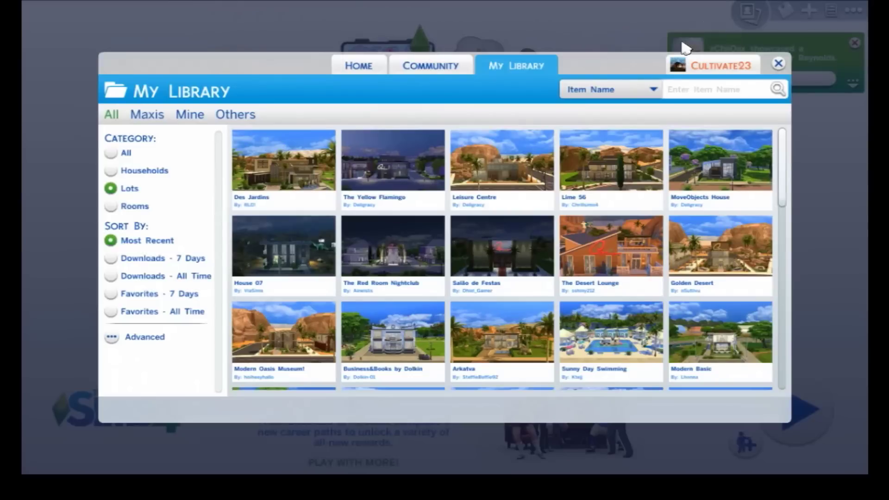
click(779, 64)
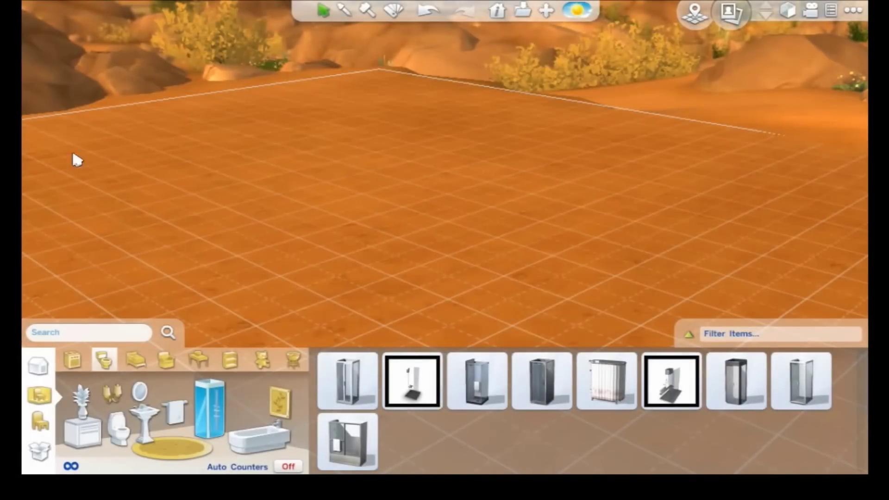
- Browse the bathroom sinks and place the Piece of Heaven sink vanity on the desert lot
key(q)
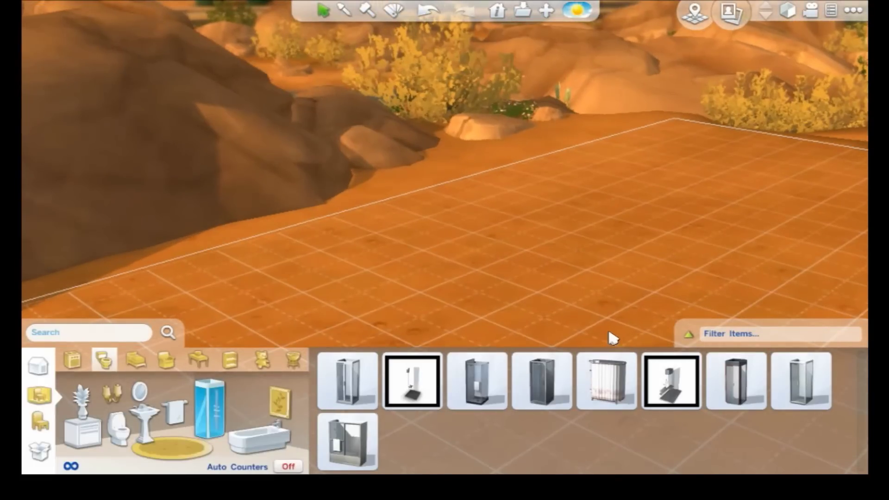
scroll(611, 235, down, 3)
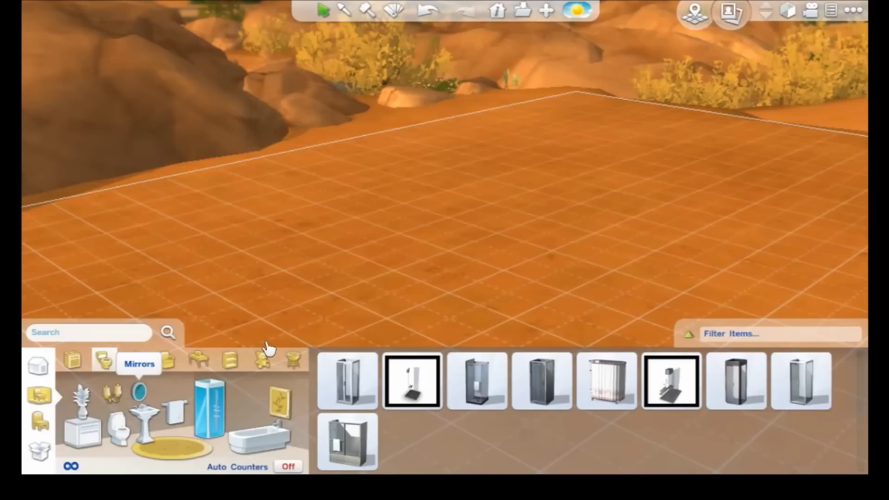
click(138, 391)
scroll(540, 419, down, 1)
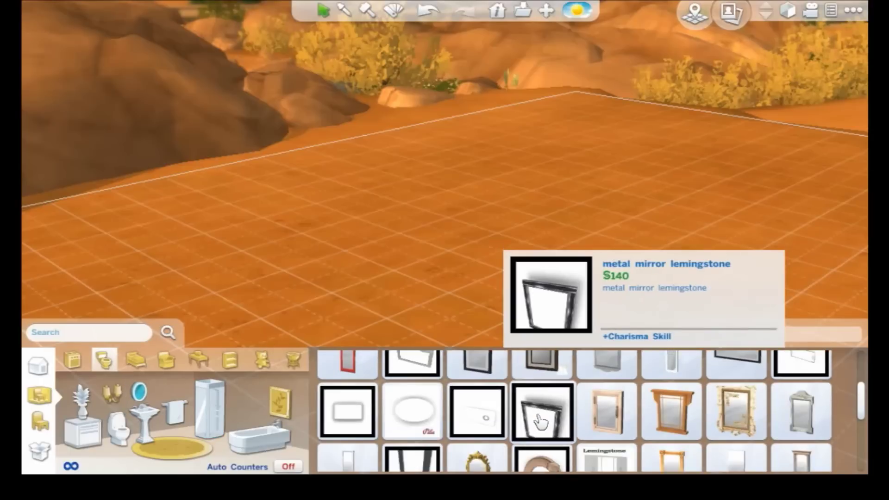
scroll(540, 419, down, 3)
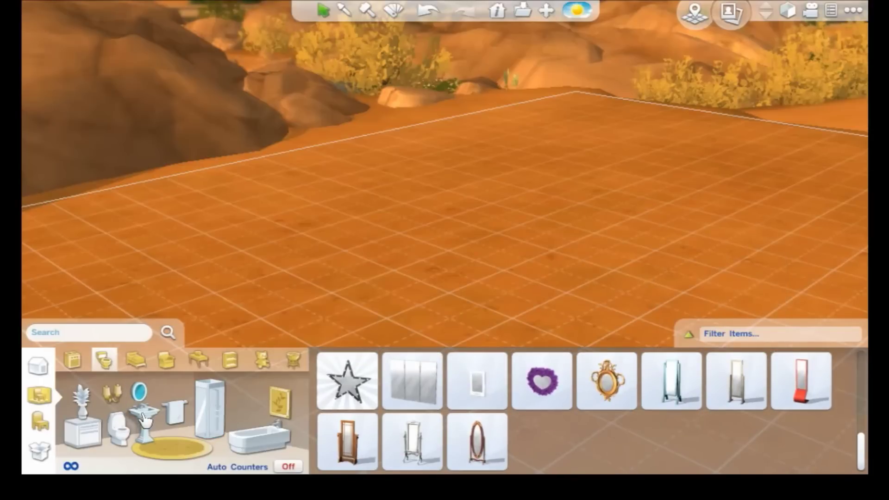
click(144, 417)
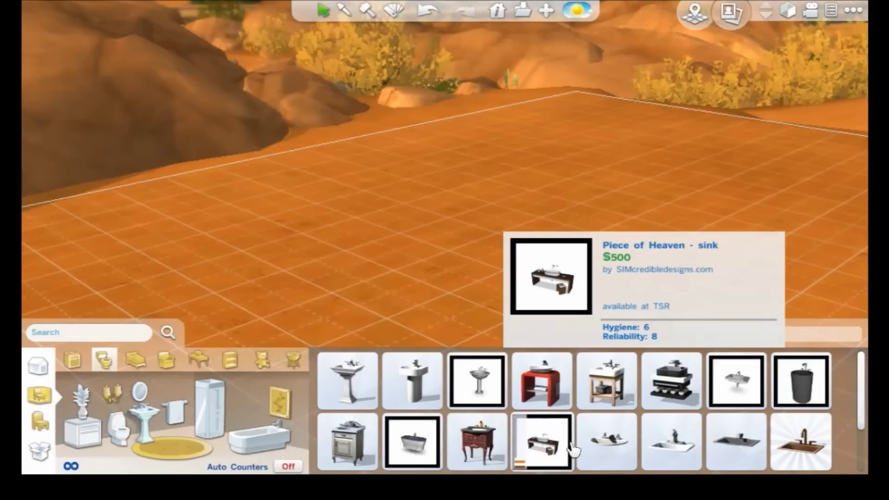
click(546, 460)
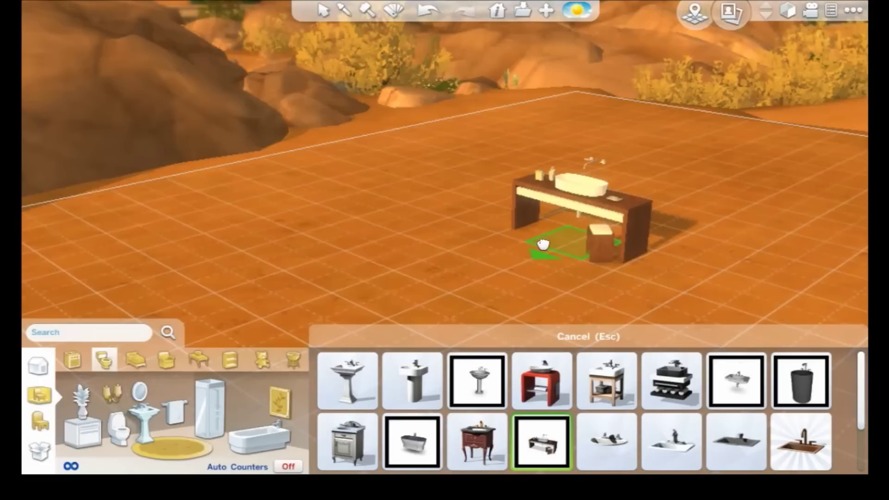
click(543, 245)
scroll(446, 287, up, 2)
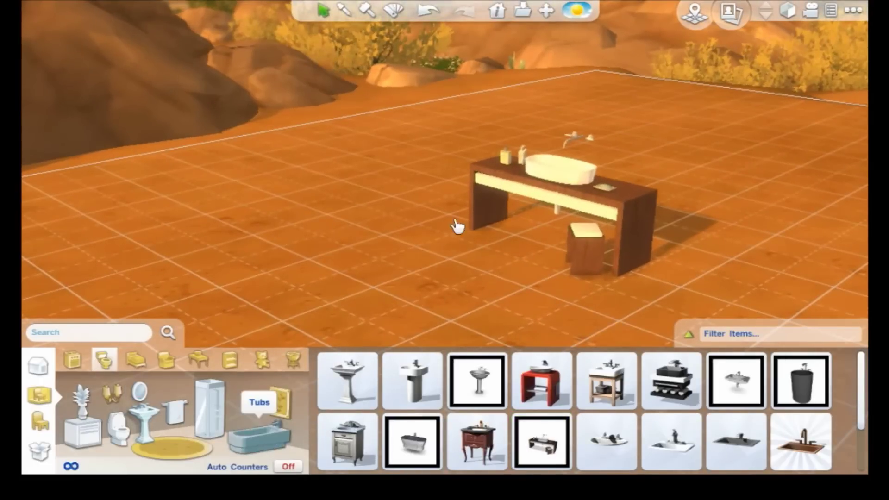
- Place the curved Piece of Heaven tub lengthwise on the lot
scroll(463, 226, up, 3)
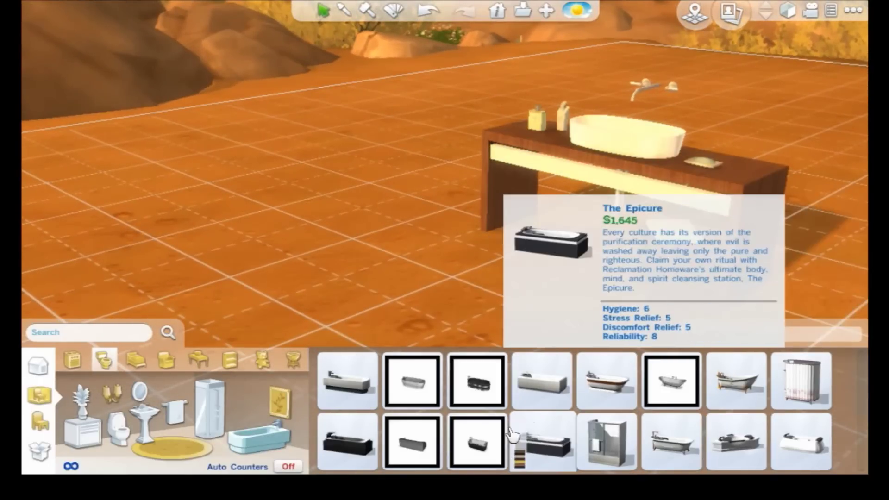
drag(412, 442, 221, 224)
key(period)
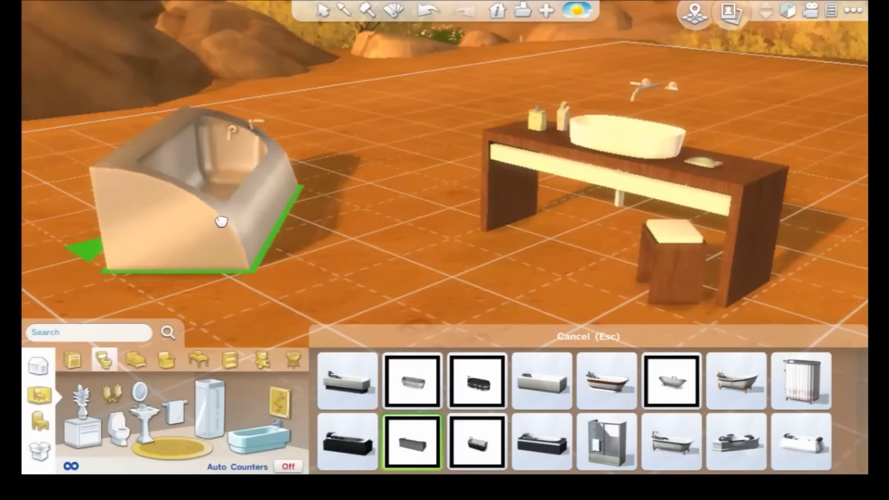
key(comma)
click(223, 220)
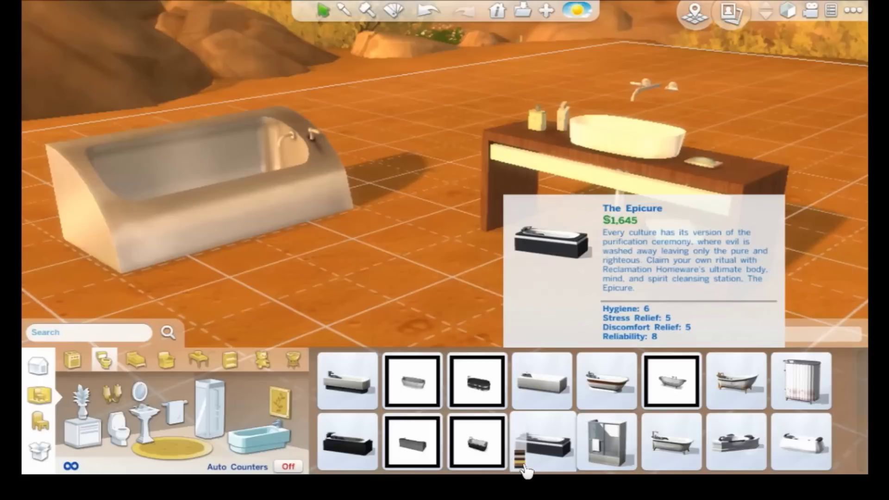
- Place a dark-brown Epicure tub behind the steel tub, then reposition the steel tub
mouse_move(519, 459)
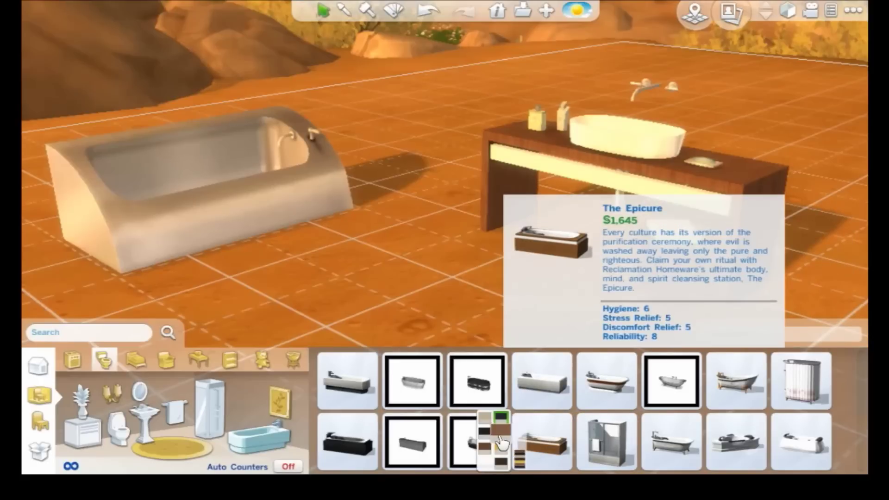
click(501, 433)
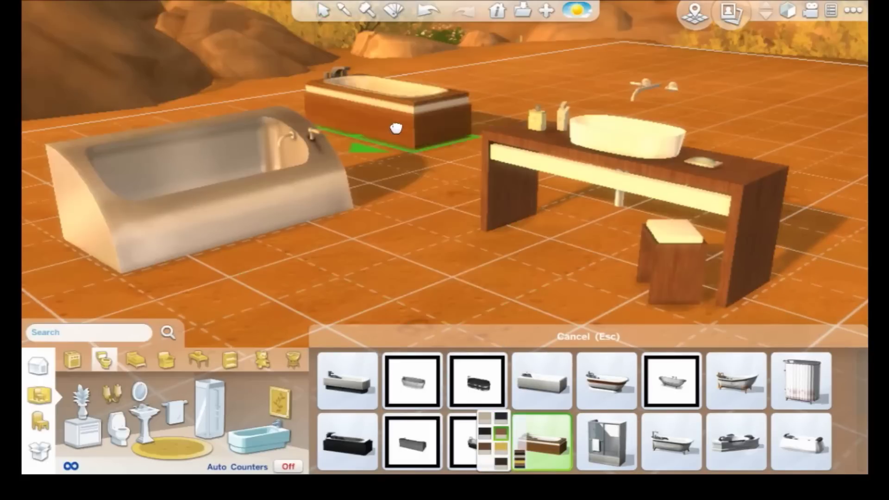
click(485, 449)
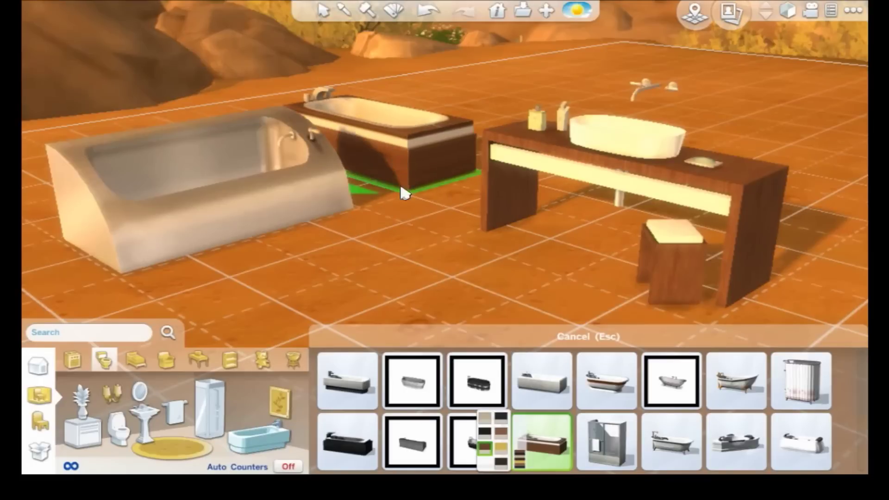
click(399, 184)
click(268, 189)
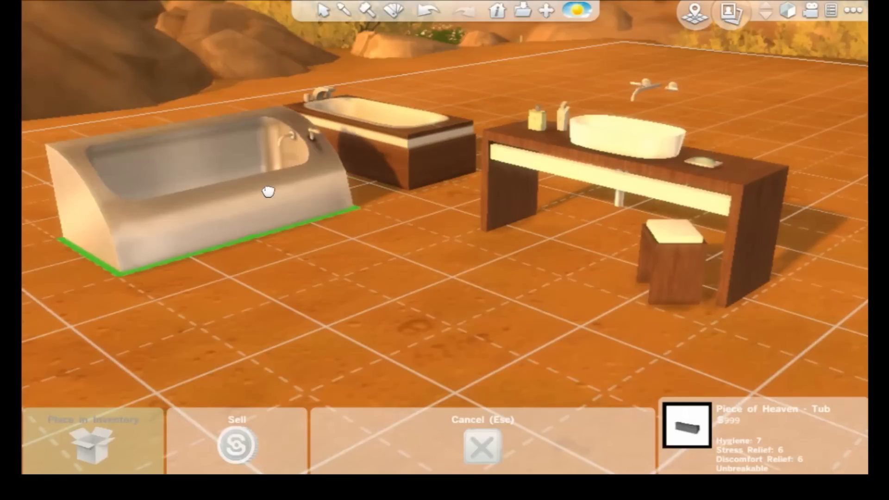
click(261, 200)
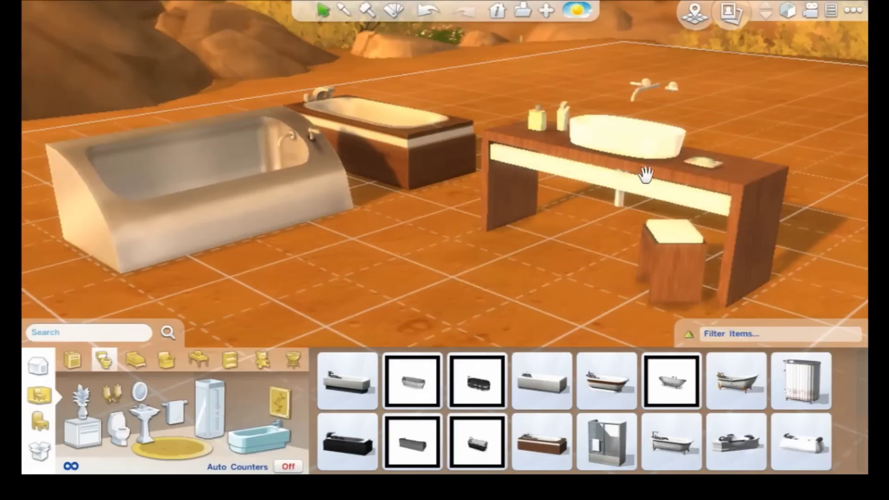
- Place a glass shower with a marble base on the lot, rotated three quarter turns
click(210, 408)
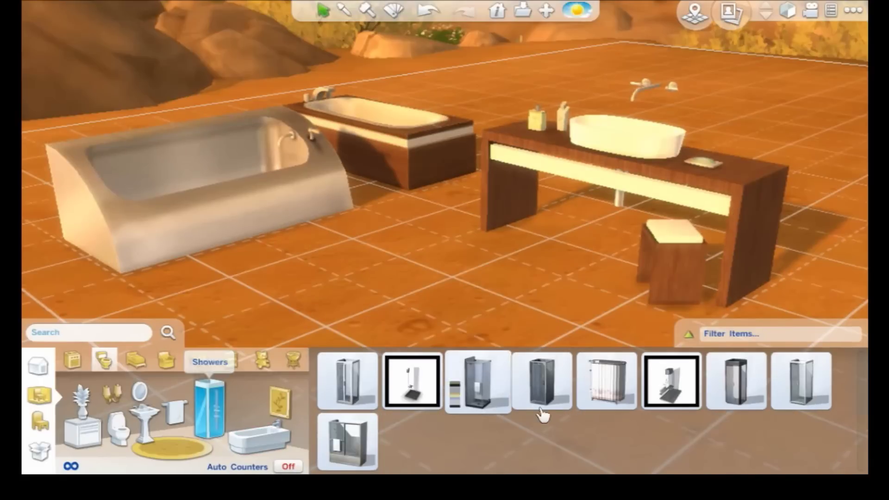
click(671, 383)
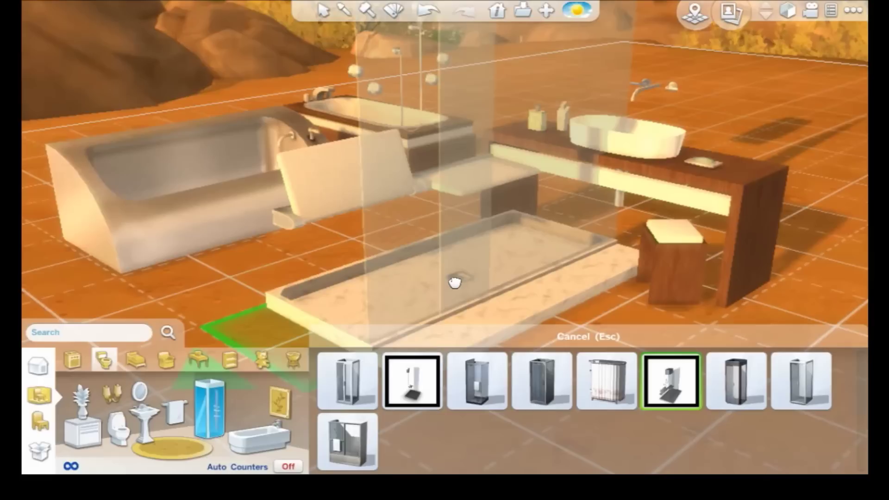
key(period)
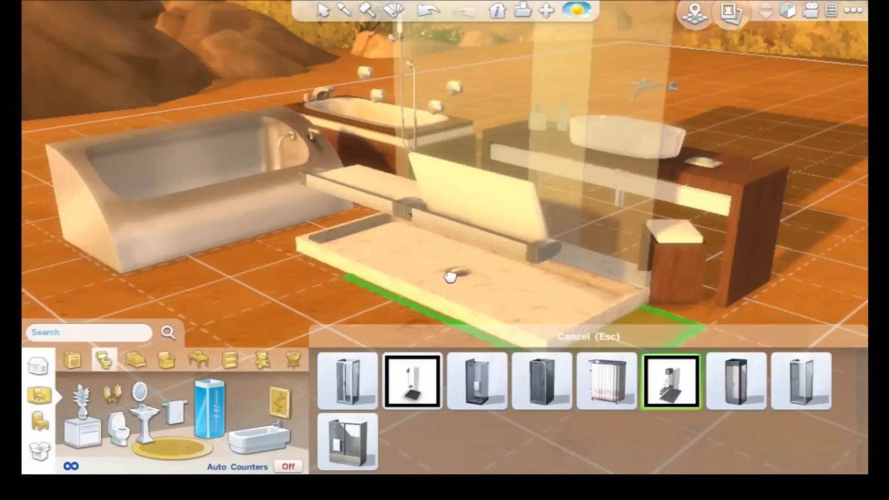
key(period)
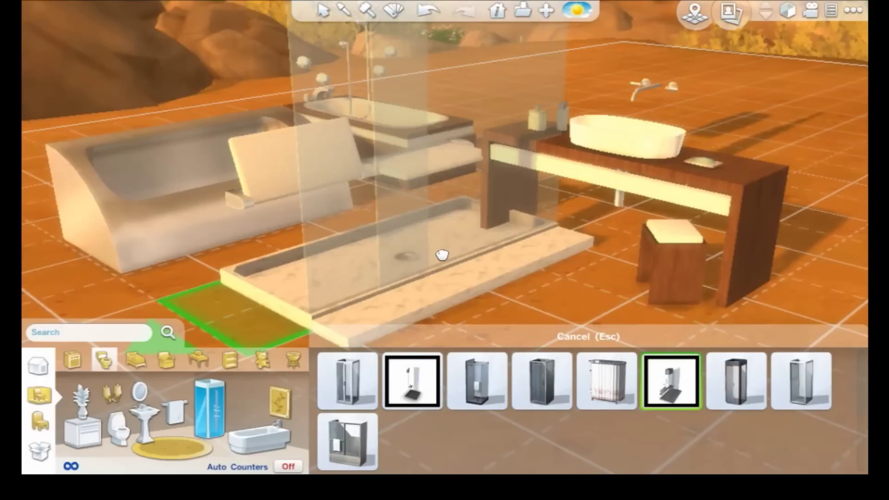
key(period)
scroll(417, 282, down, 2)
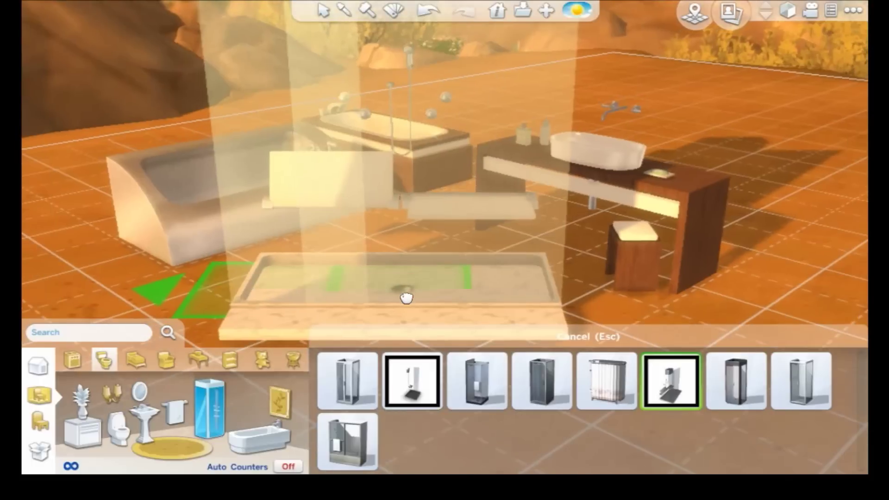
click(409, 297)
- Move the glass shower further left, beside the tubs and vanity
scroll(409, 278, down, 2)
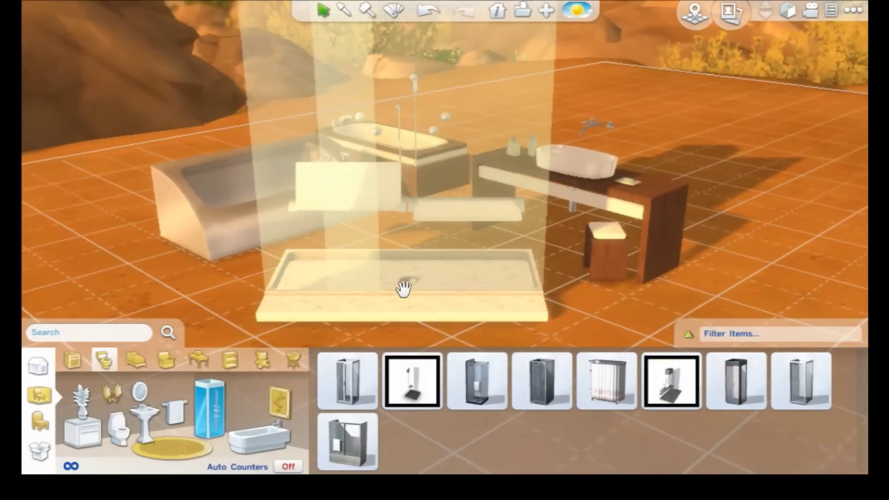
click(404, 288)
click(299, 307)
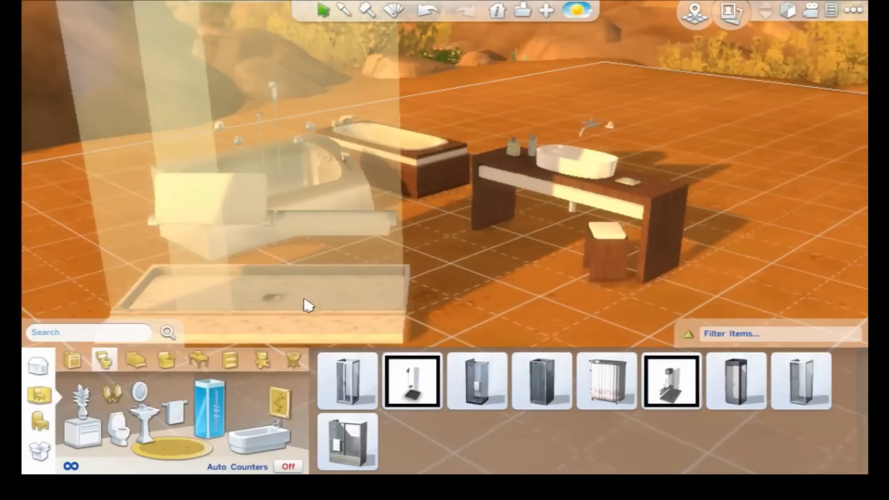
scroll(320, 288, down, 2)
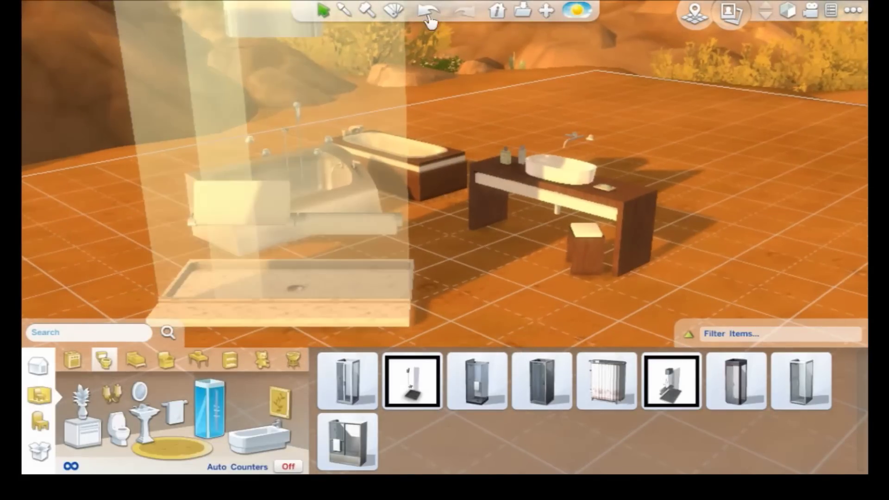
- Undo four placements to remove the shower, wooden tub, steel tub and sink vanity
click(429, 18)
click(429, 17)
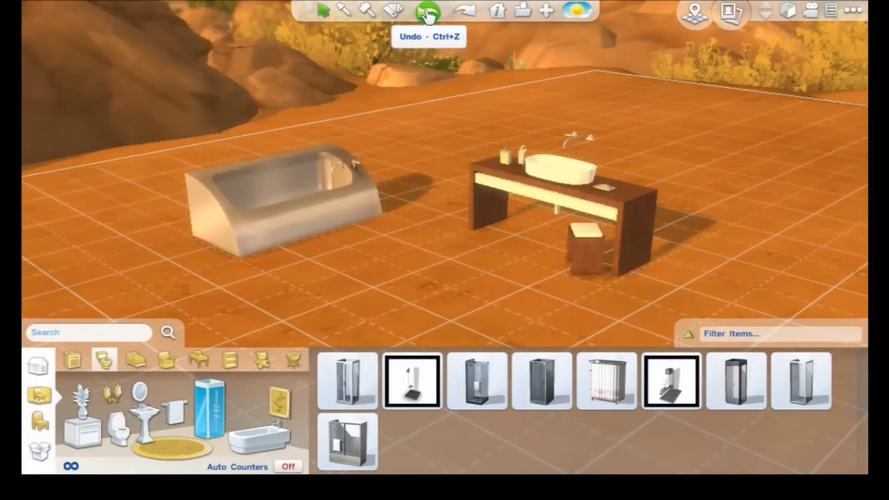
click(428, 17)
click(428, 18)
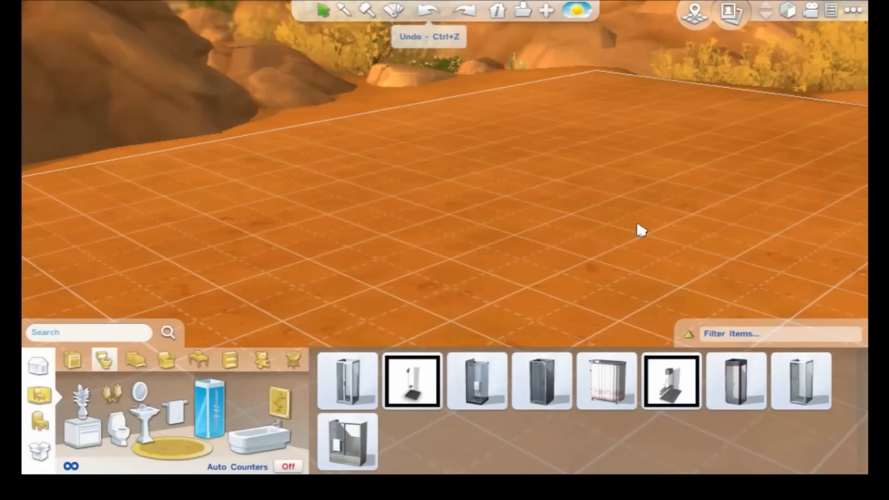